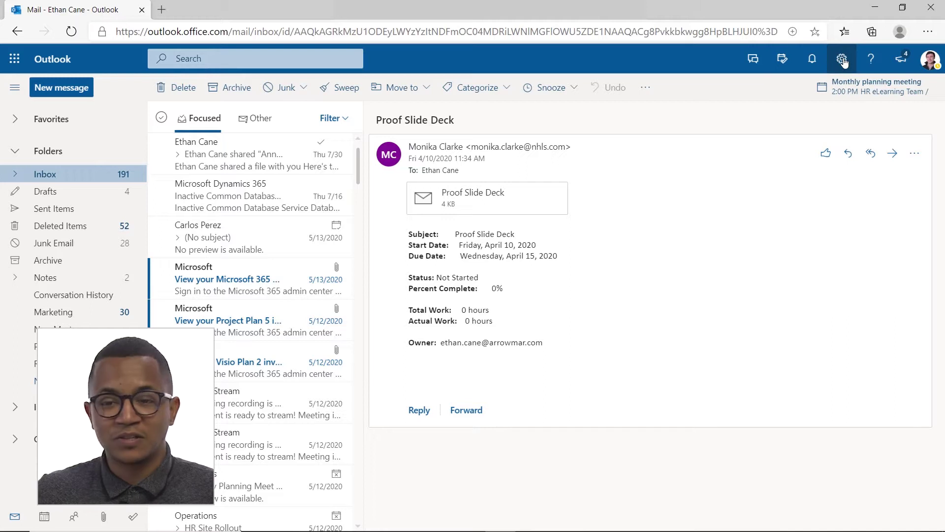
Open the quick settings pane showing theme, dark mode and density options
click(842, 60)
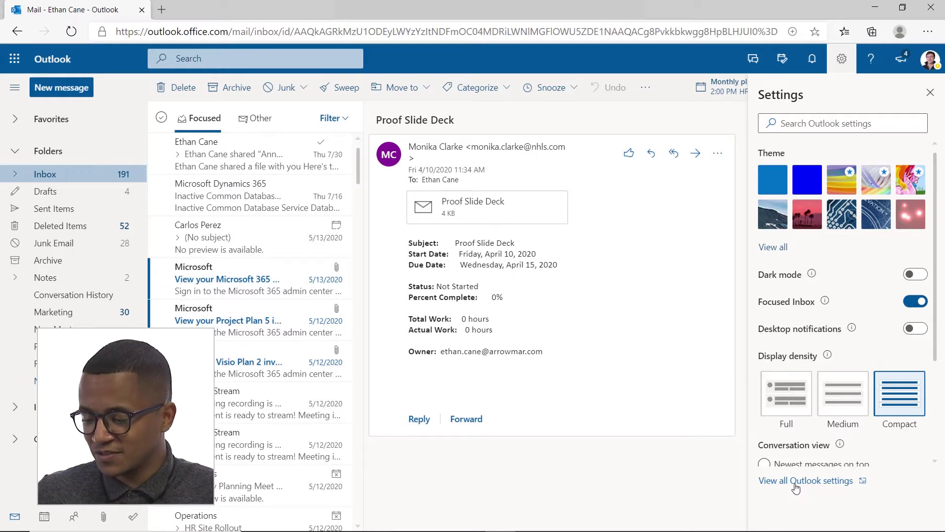
Go to Mail > Rules in the full Outlook settings
click(796, 485)
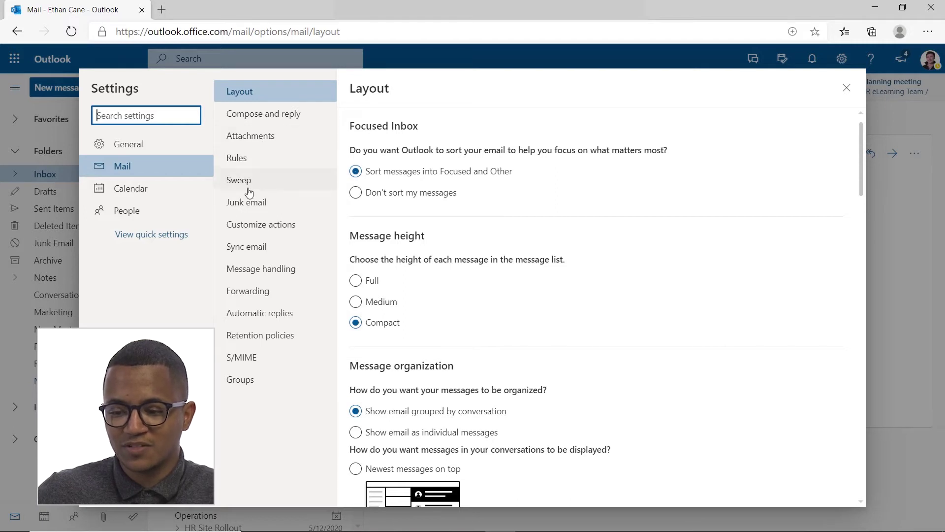
click(250, 166)
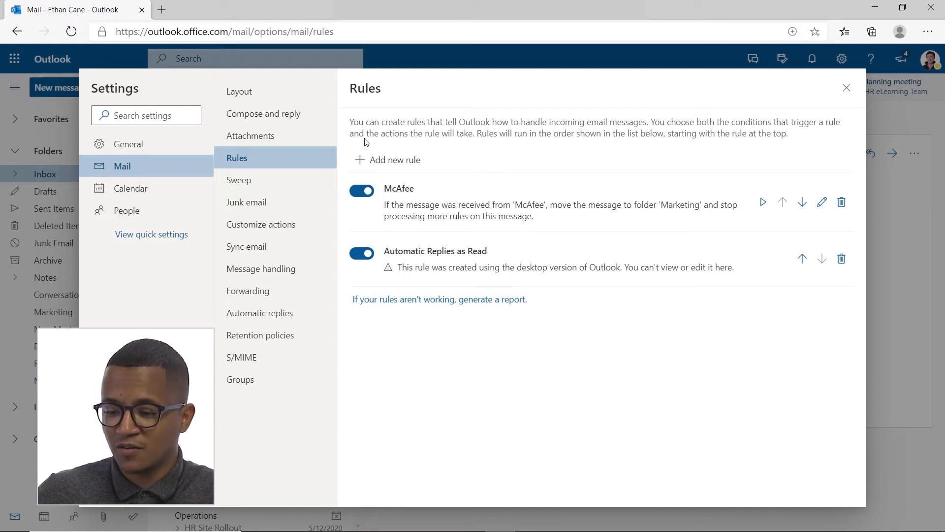
Add a rule named 'Test' with a single From condition set to a suggested contact
click(385, 161)
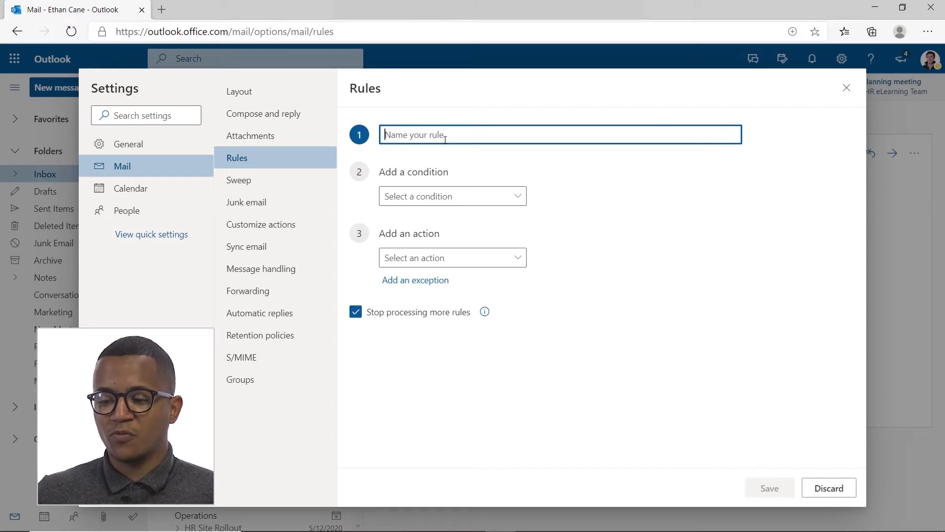
text(Test)
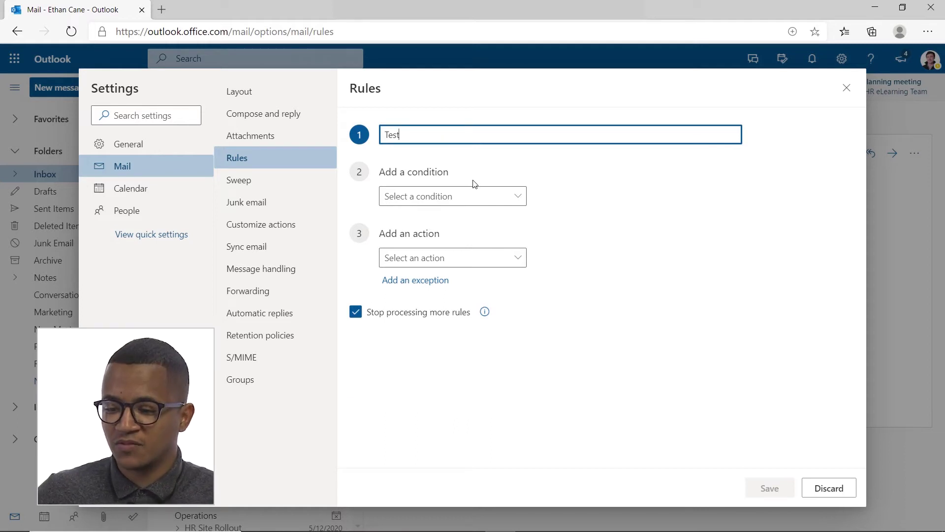
click(472, 196)
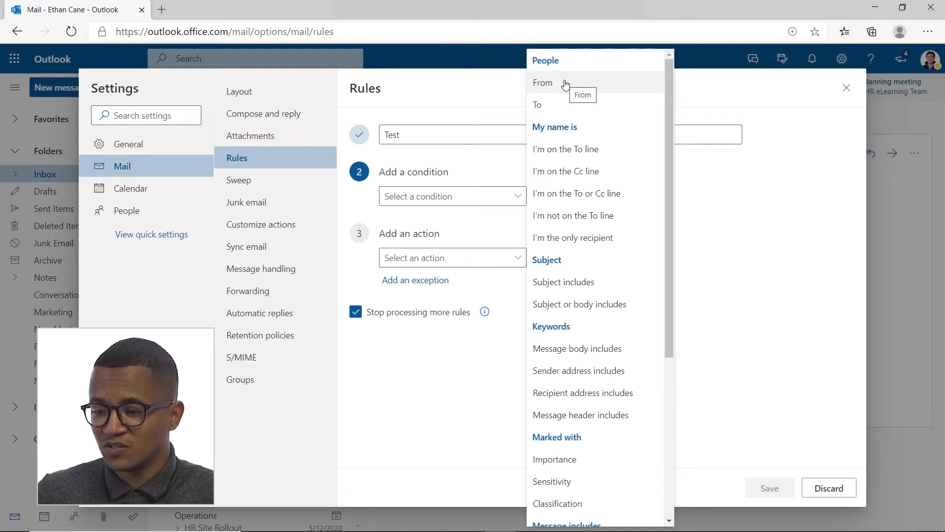
click(565, 84)
click(593, 196)
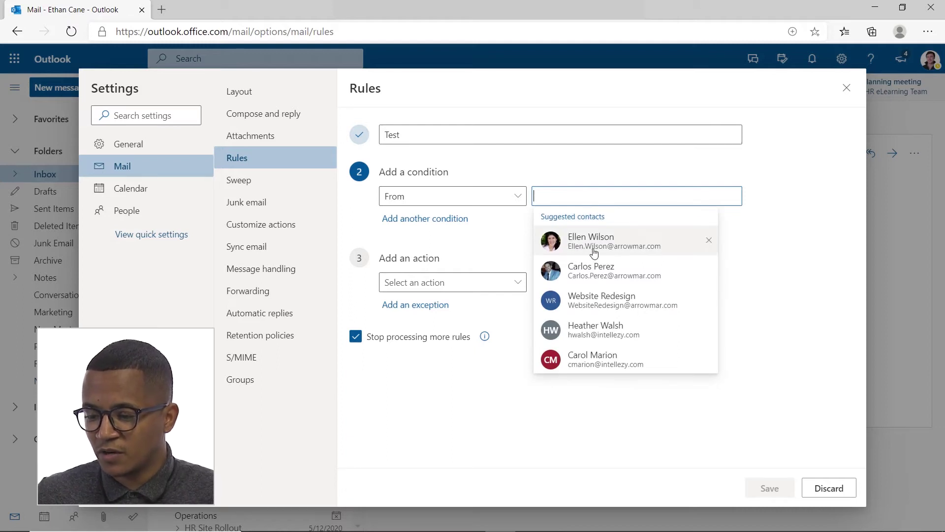
click(580, 269)
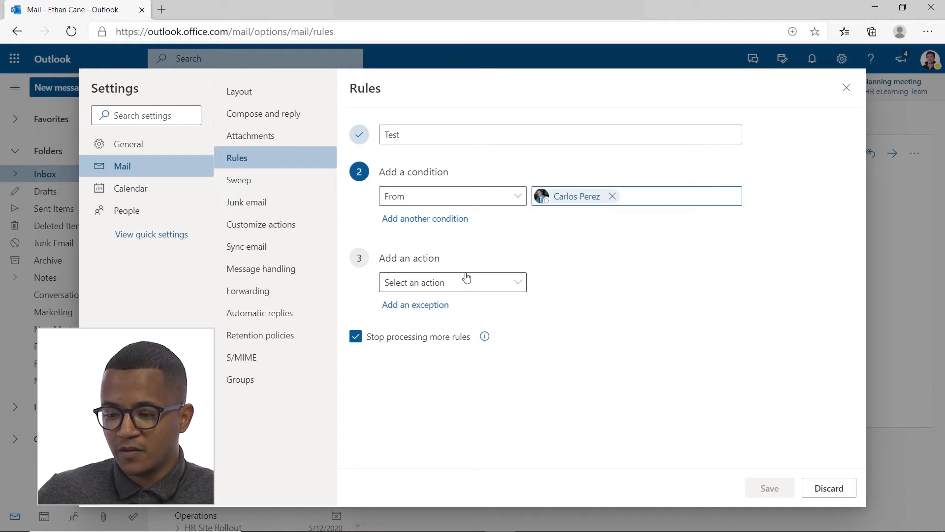
click(451, 218)
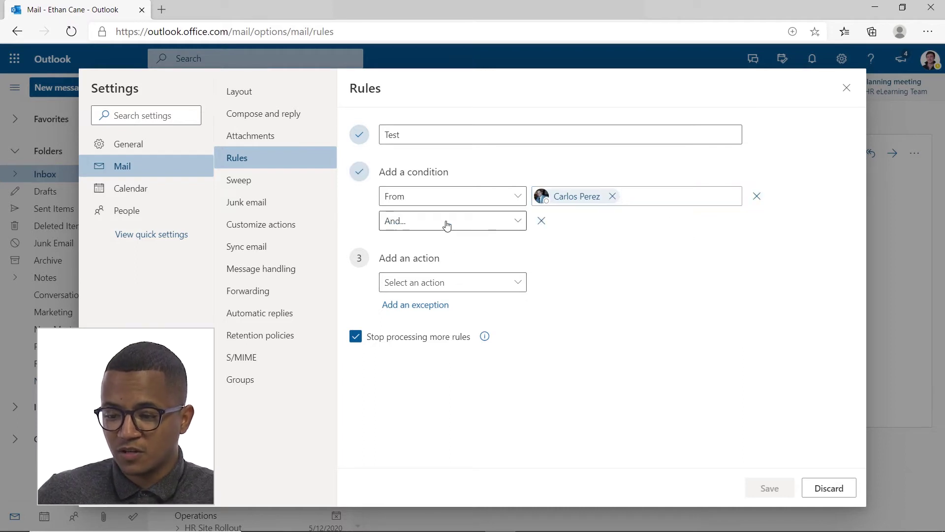
click(542, 222)
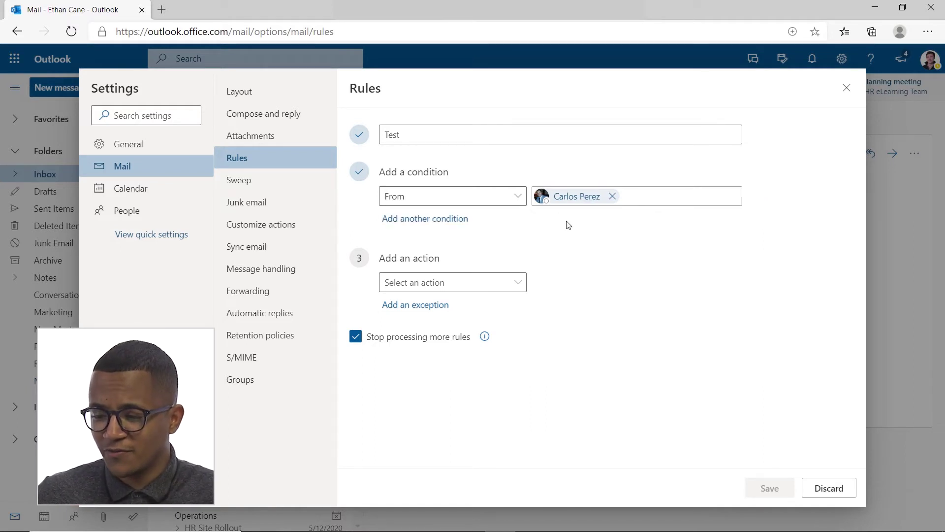
Make the Test rule move messages to Marketing, run it now, and save it
click(505, 289)
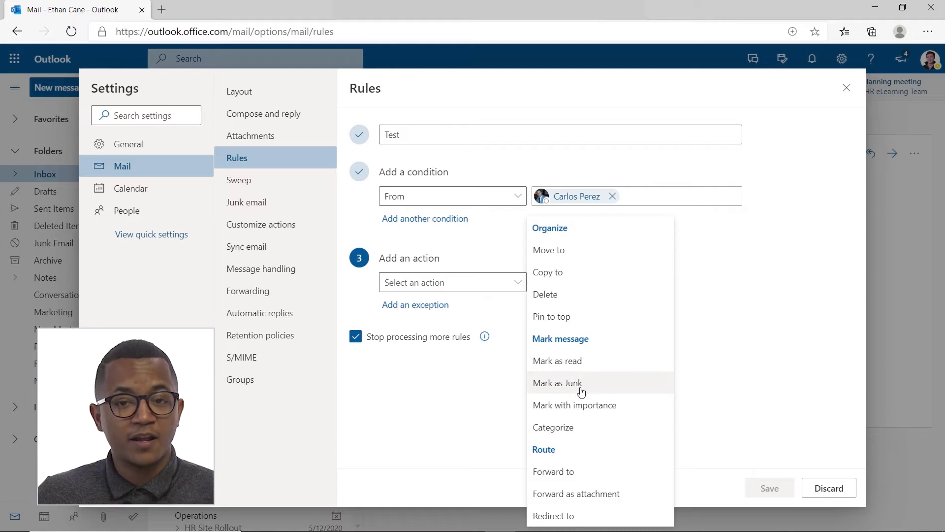
click(577, 260)
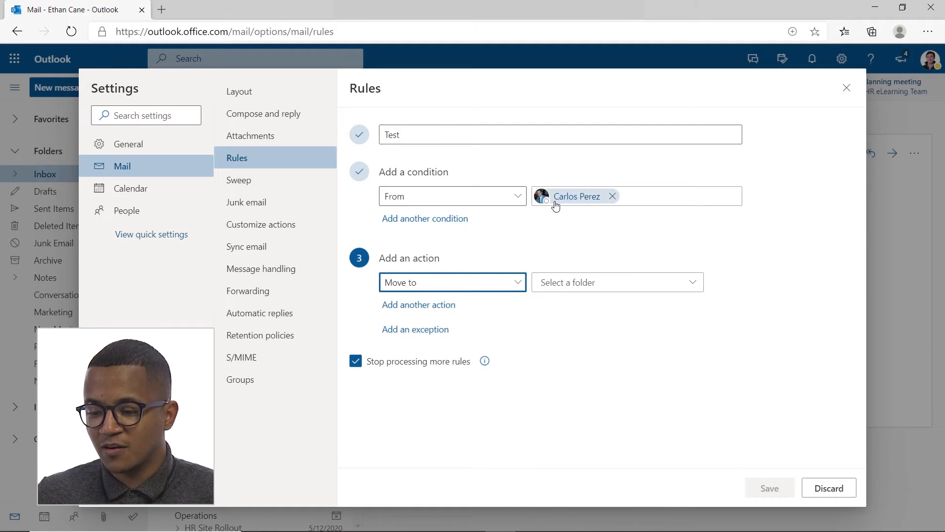
click(597, 288)
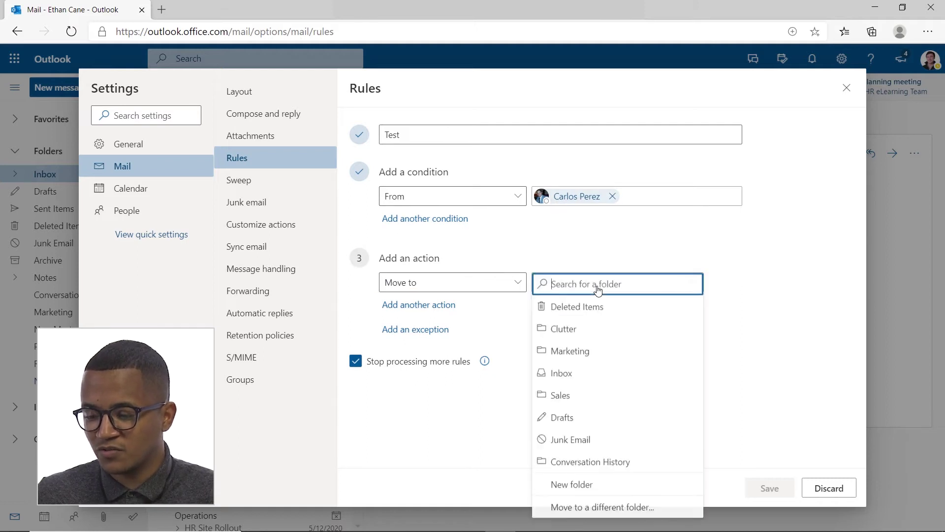
click(575, 351)
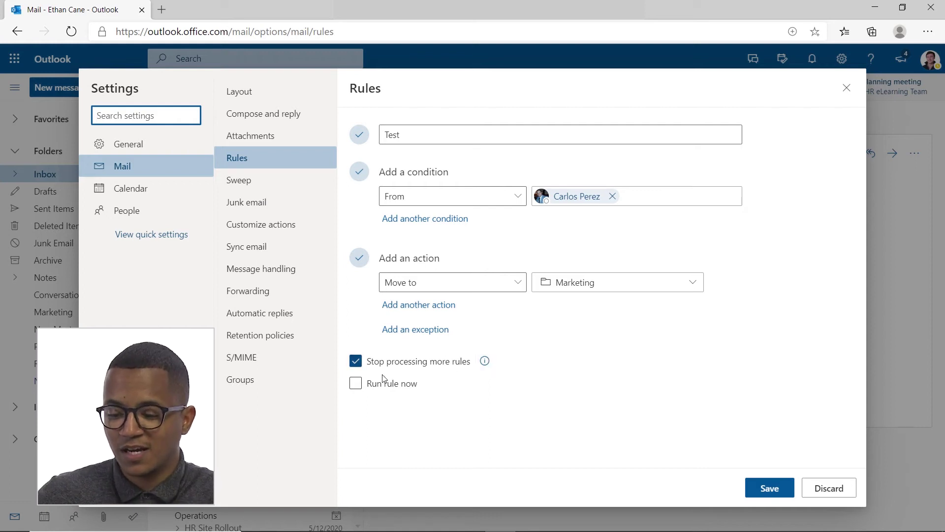
click(360, 386)
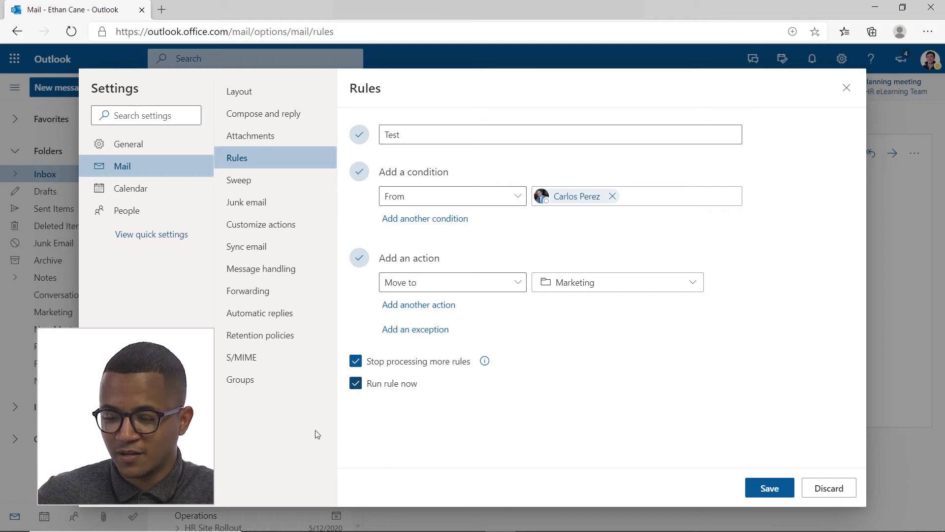
click(761, 491)
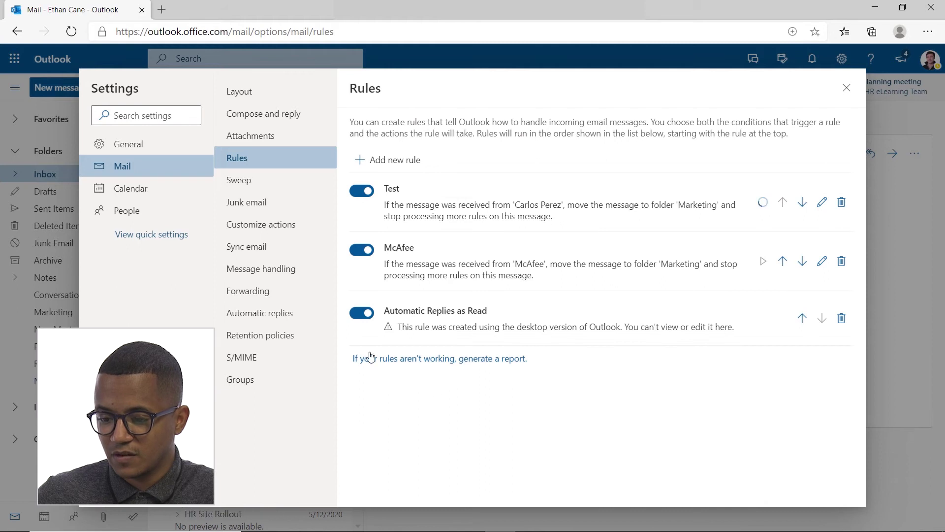
Close settings, check the Marketing folder, then open the Annual Report message in the Inbox
click(848, 88)
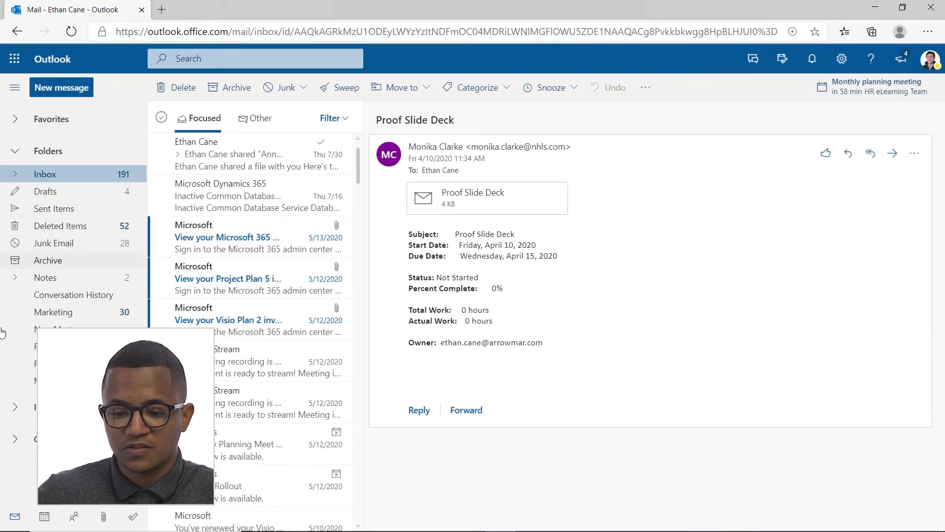
click(58, 315)
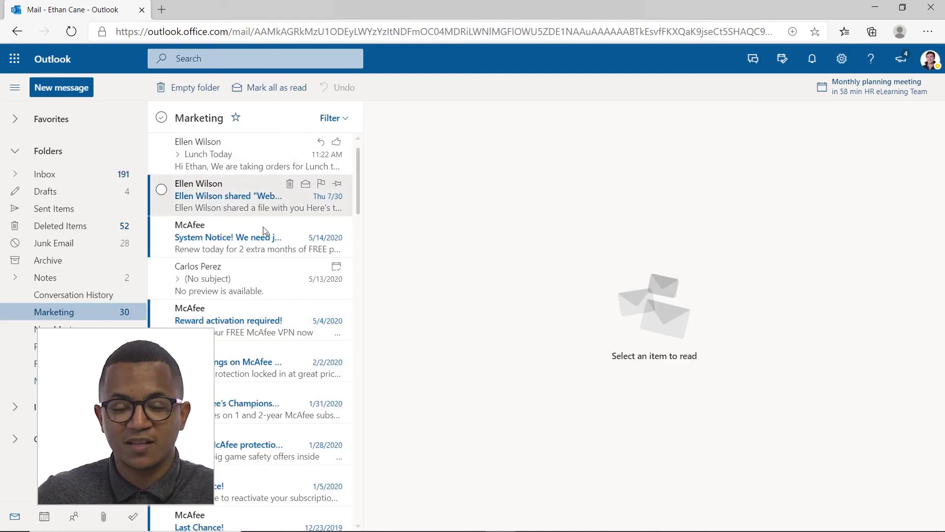
click(78, 175)
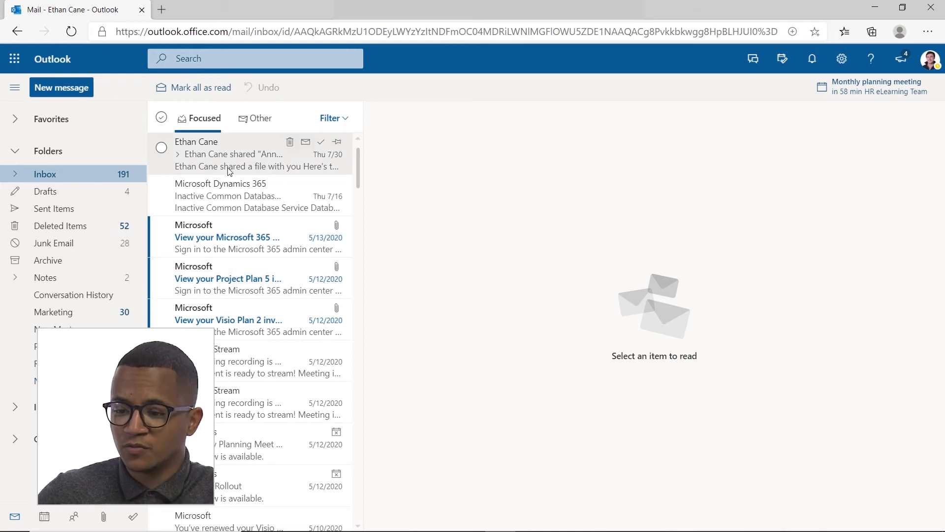
click(255, 167)
Start a rule from the Annual Report message moving its sender's mail to Marketing, then close the full editor
right_click(257, 162)
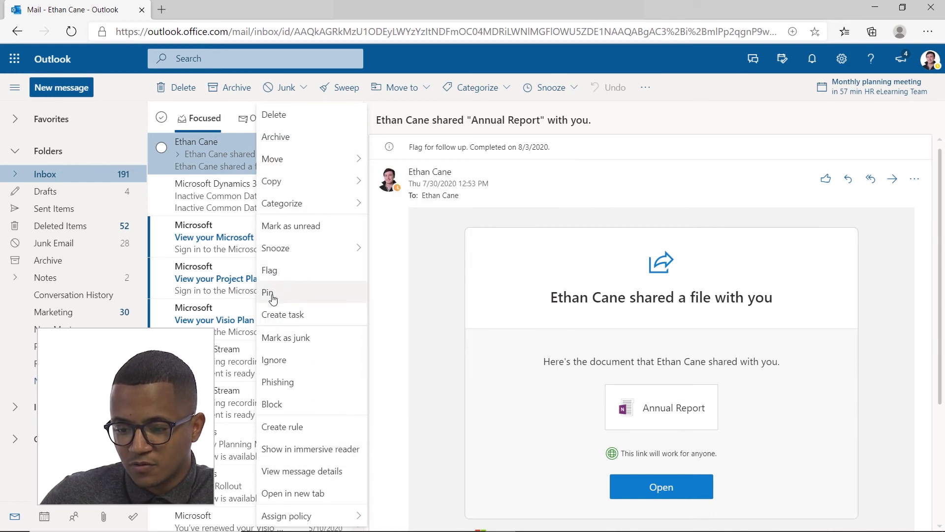
mouse_move(295, 514)
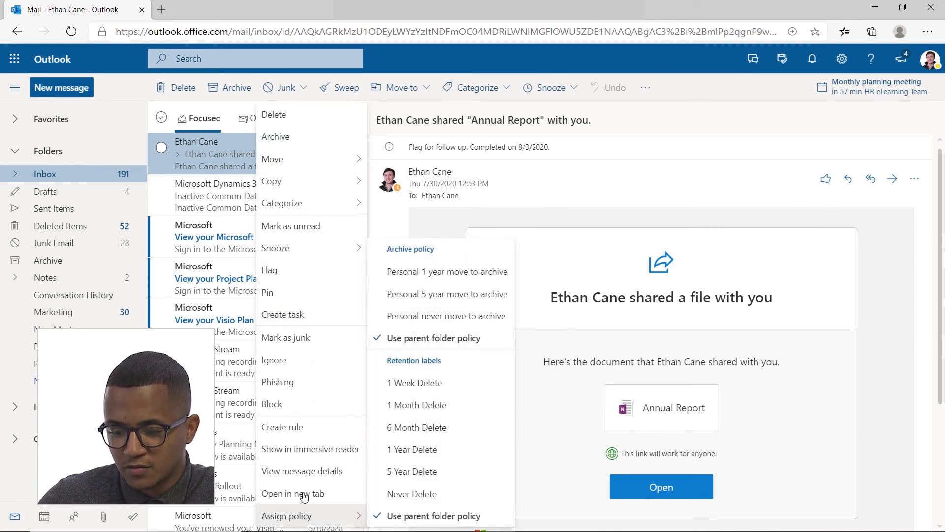
click(298, 429)
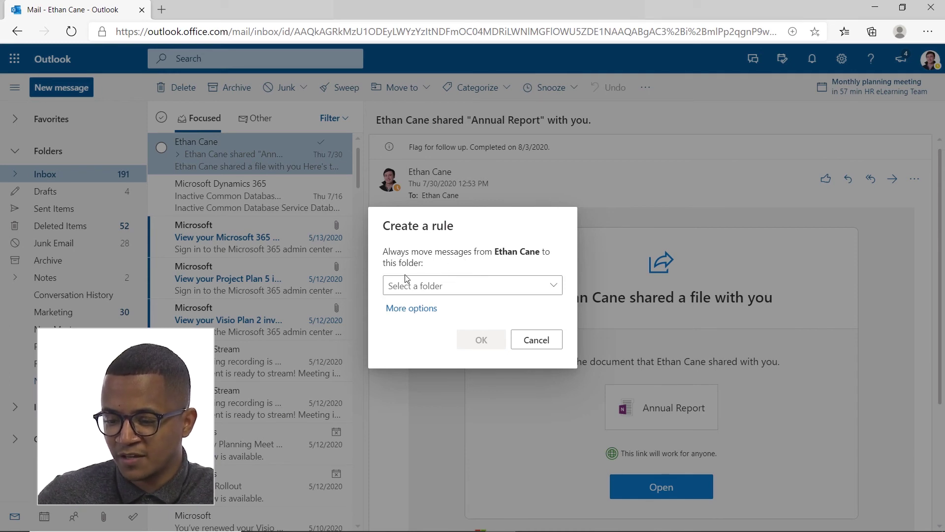
click(436, 291)
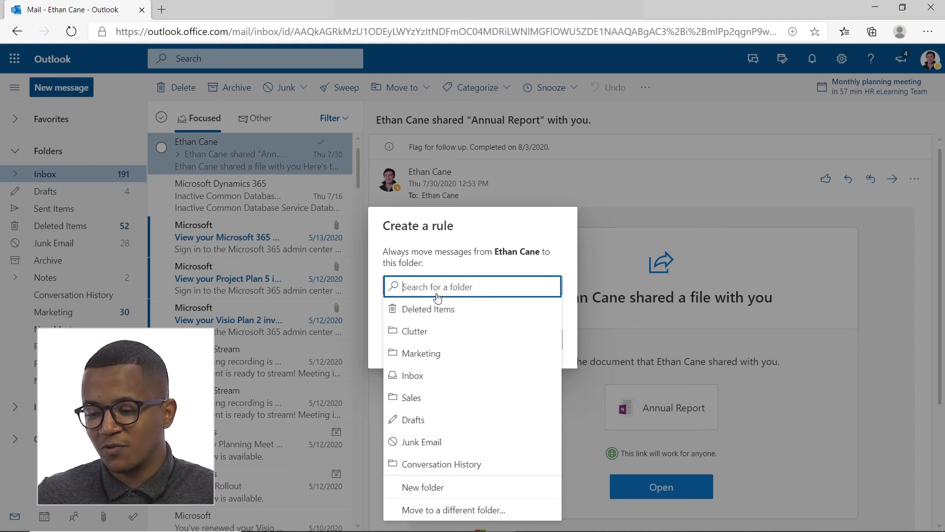
click(427, 353)
click(429, 309)
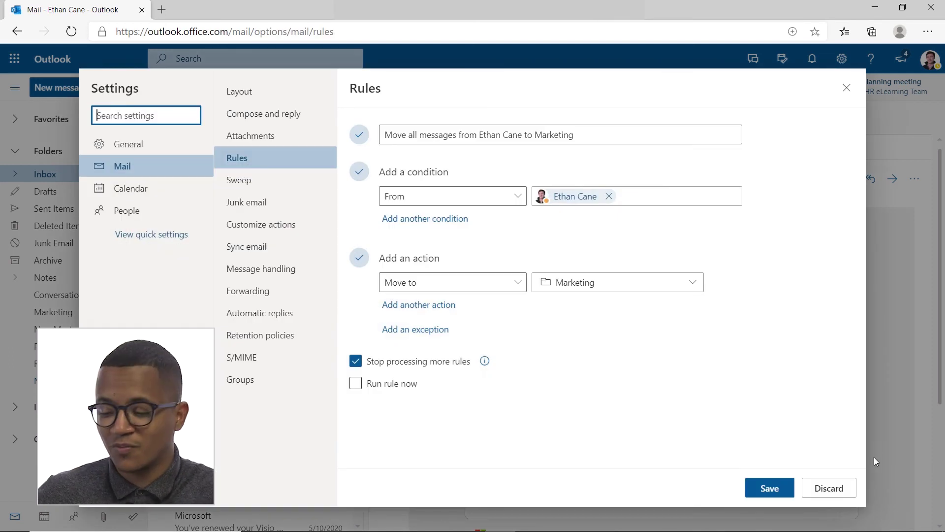
click(847, 90)
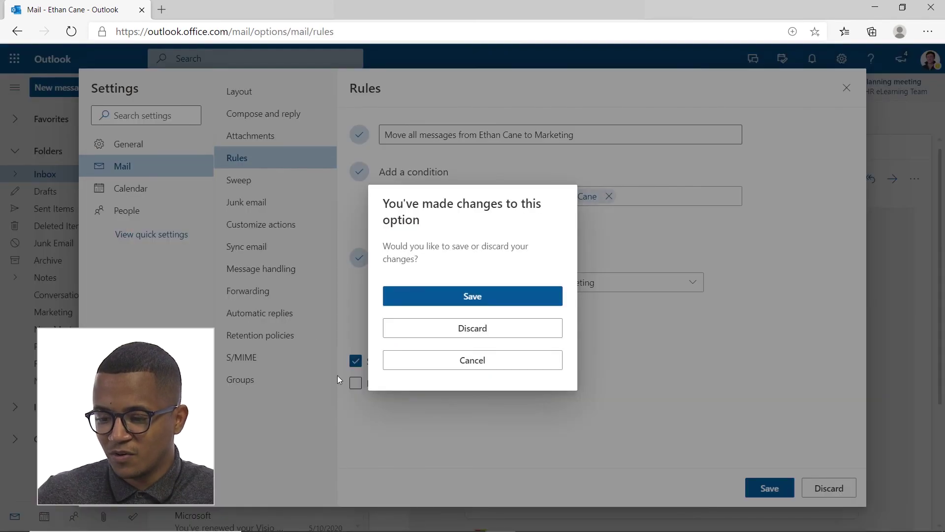
Discard the draft, recreate the sender rule targeting Marketing, and run it now on the Inbox
click(477, 337)
right_click(259, 162)
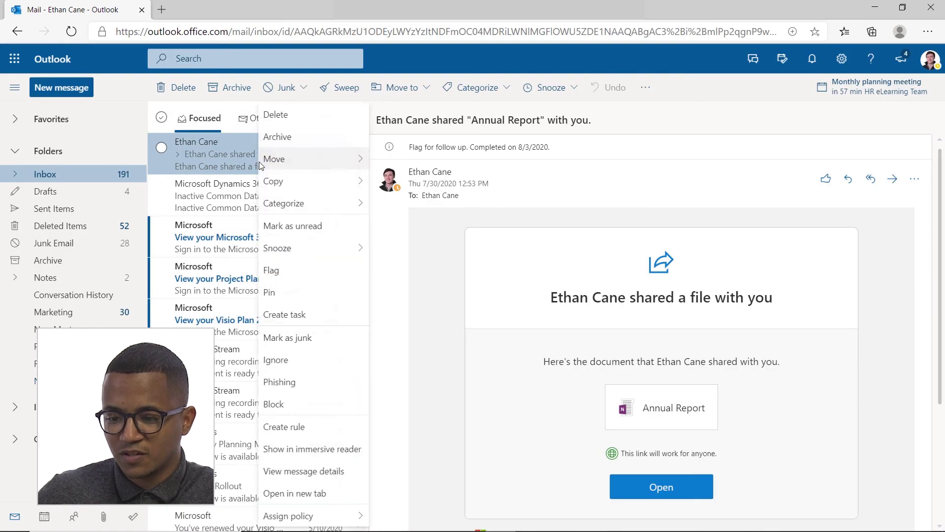
click(283, 432)
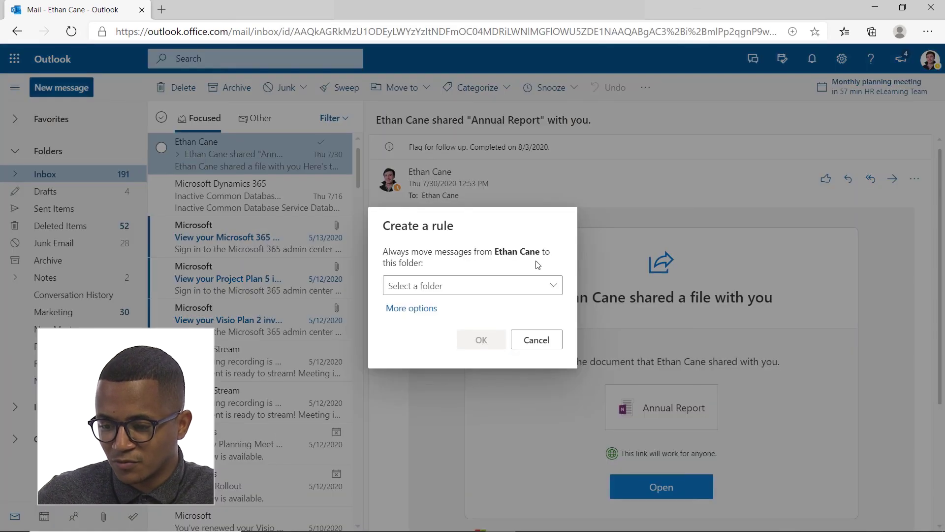
click(530, 284)
click(461, 351)
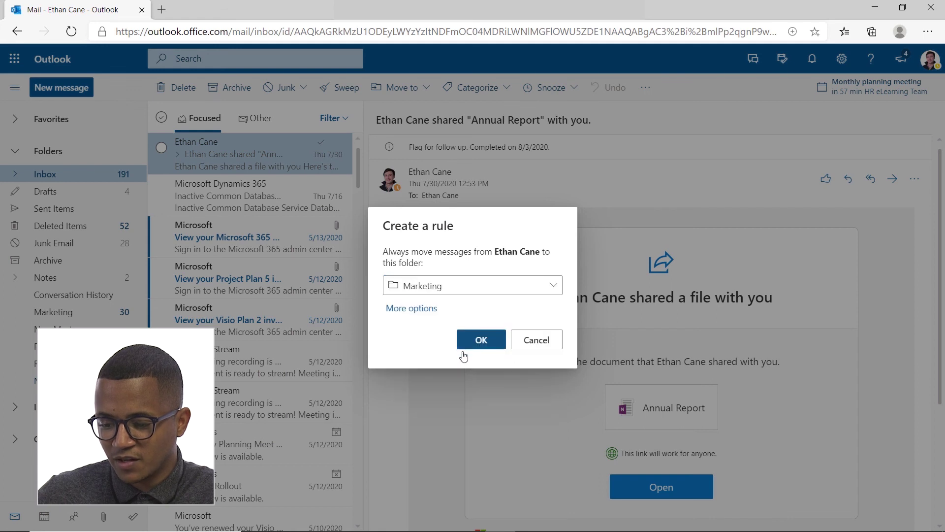
click(498, 348)
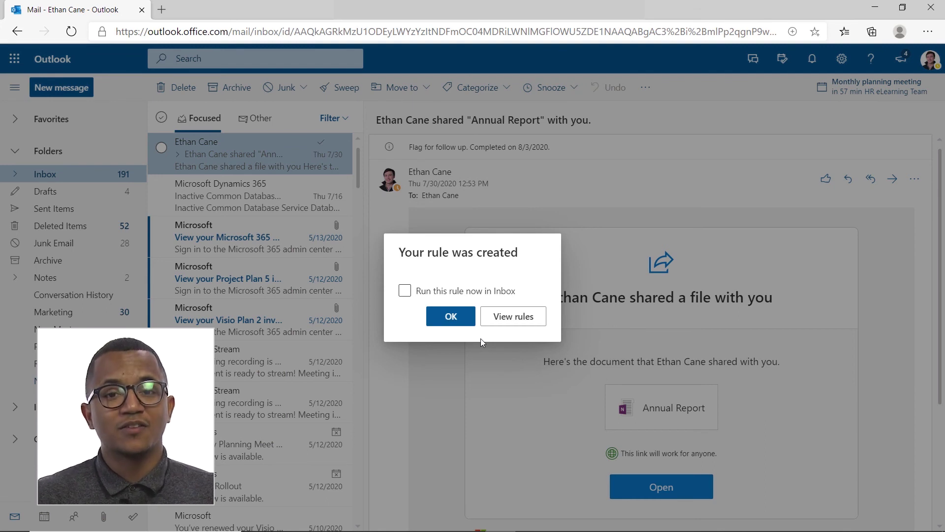
click(404, 291)
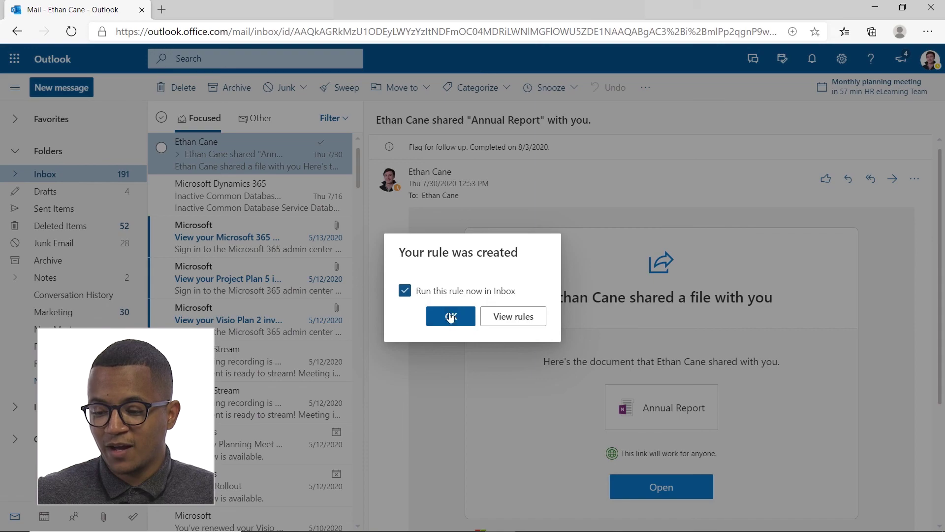